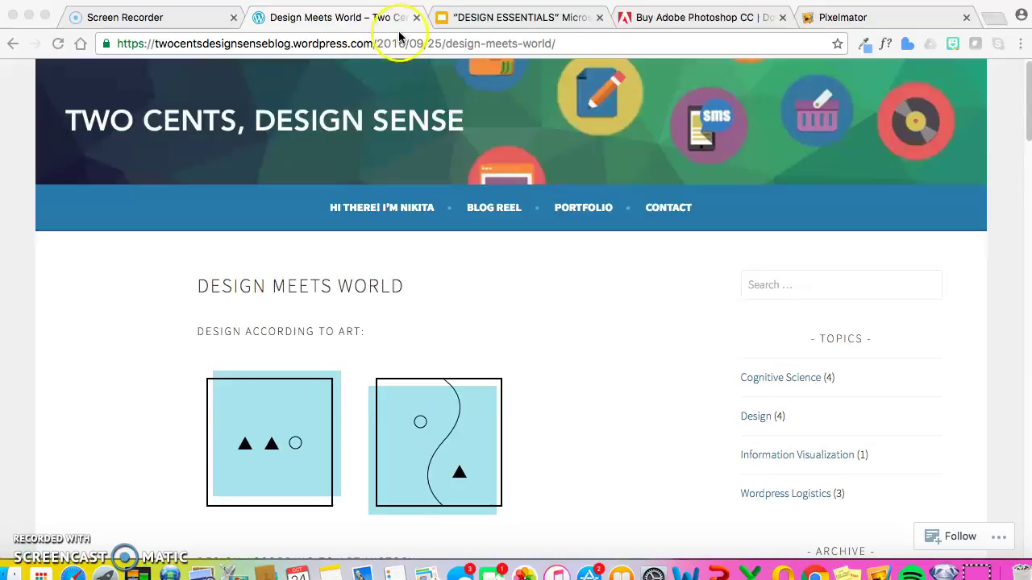
Step: View the "DESIGN ESSENTIALS" title slide, the Adobe Photoshop CC page and the Pixelmator page, returning to the title slide
click(457, 17)
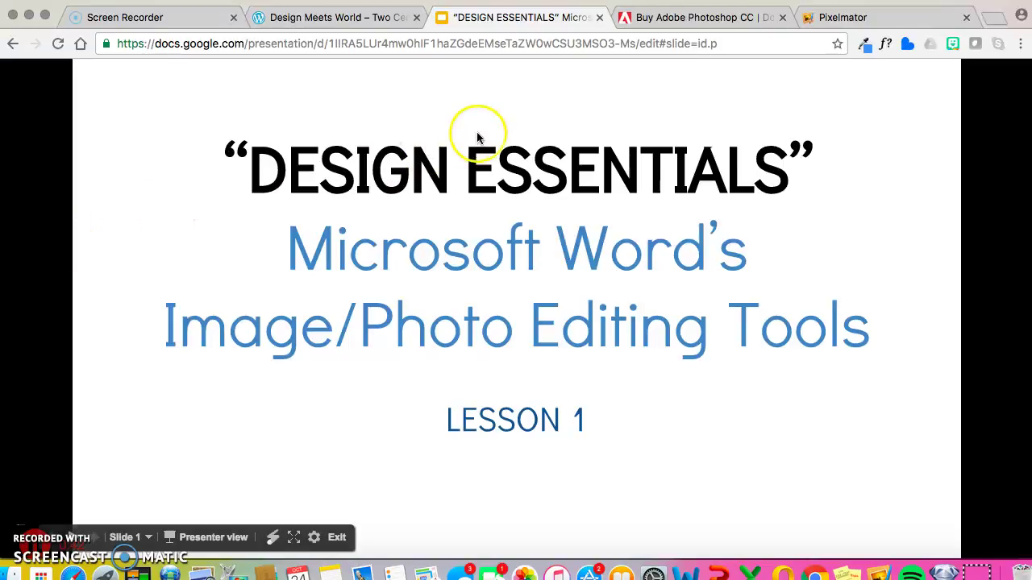
click(667, 24)
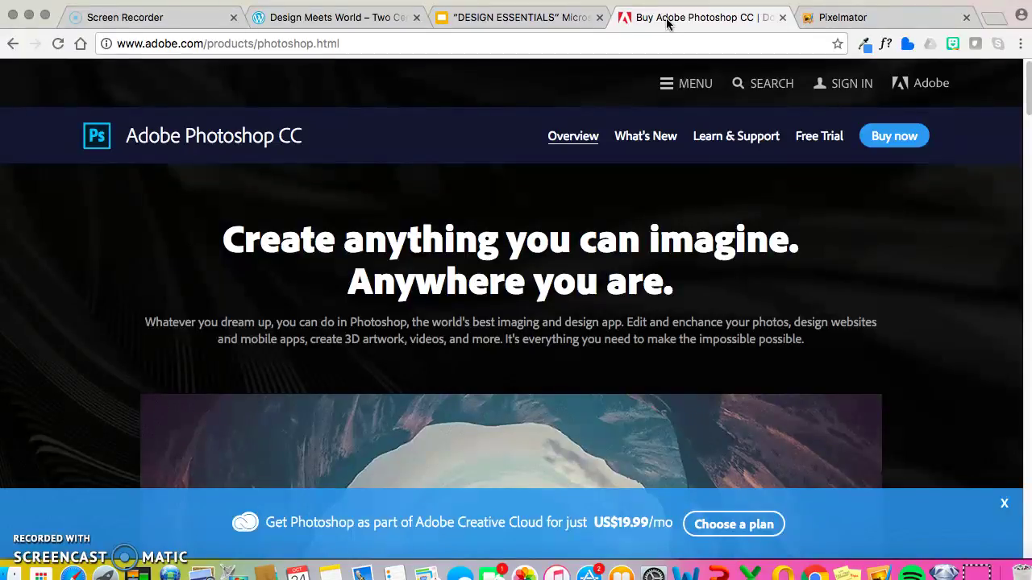
click(859, 24)
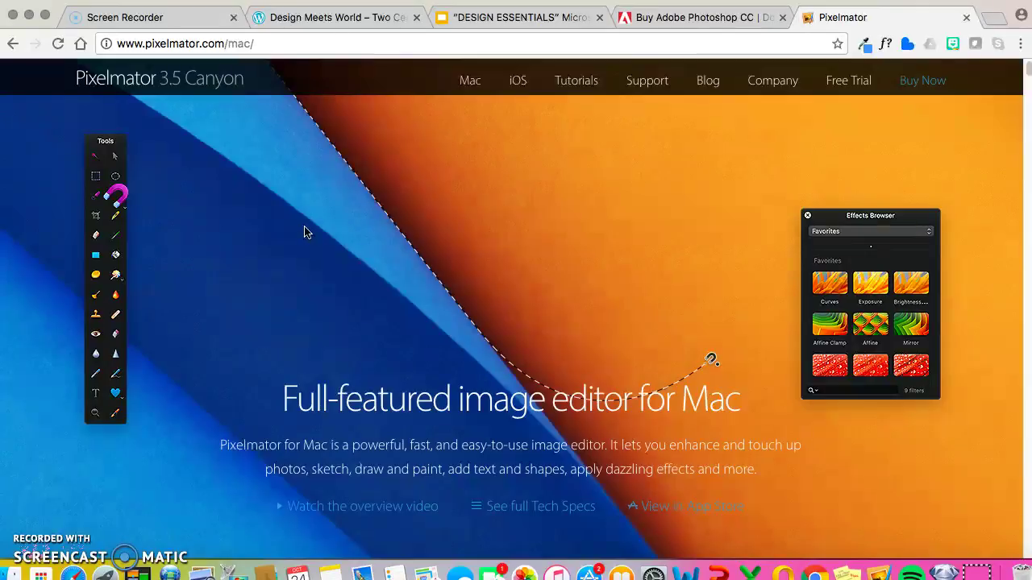
click(447, 22)
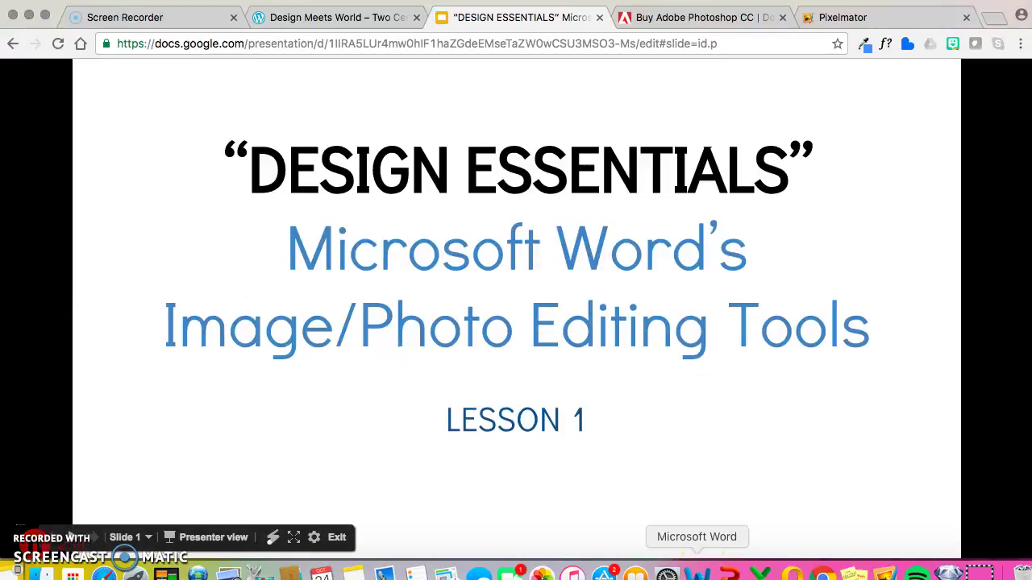
Step: Switch to Microsoft Word, reset the hedgehog picture to its original formatting, and keep the picture selected
click(698, 574)
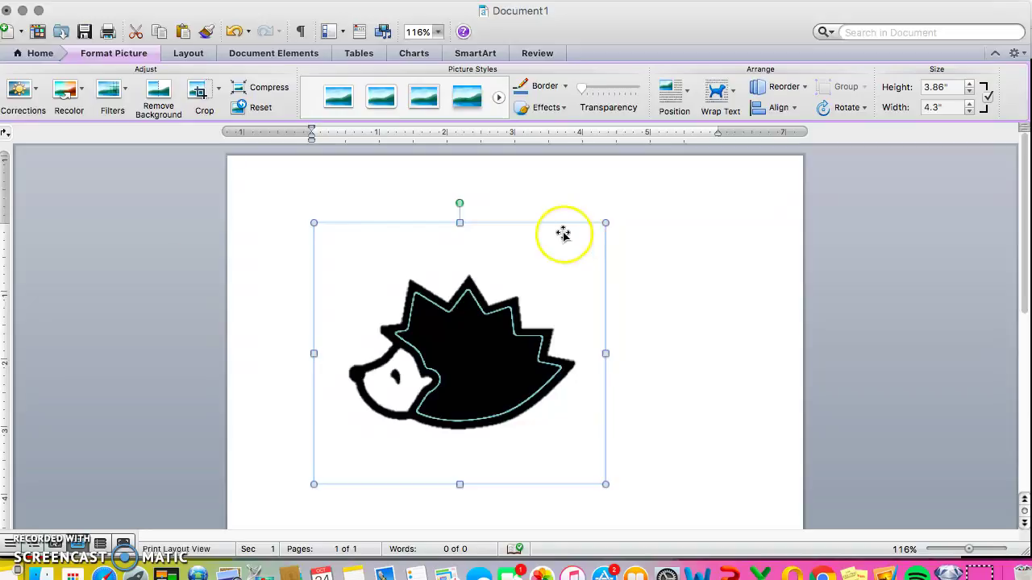
click(260, 111)
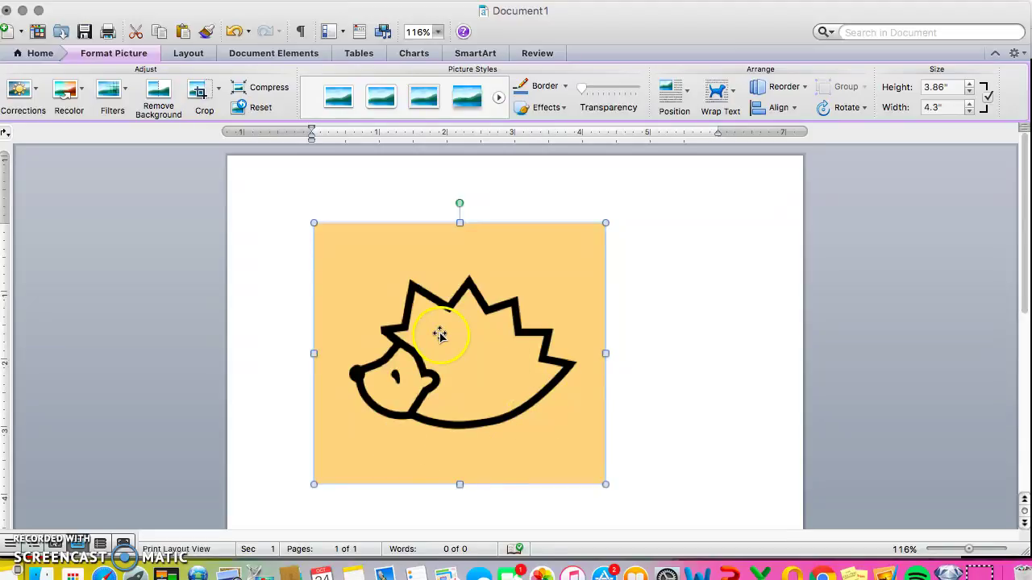
click(672, 346)
click(493, 343)
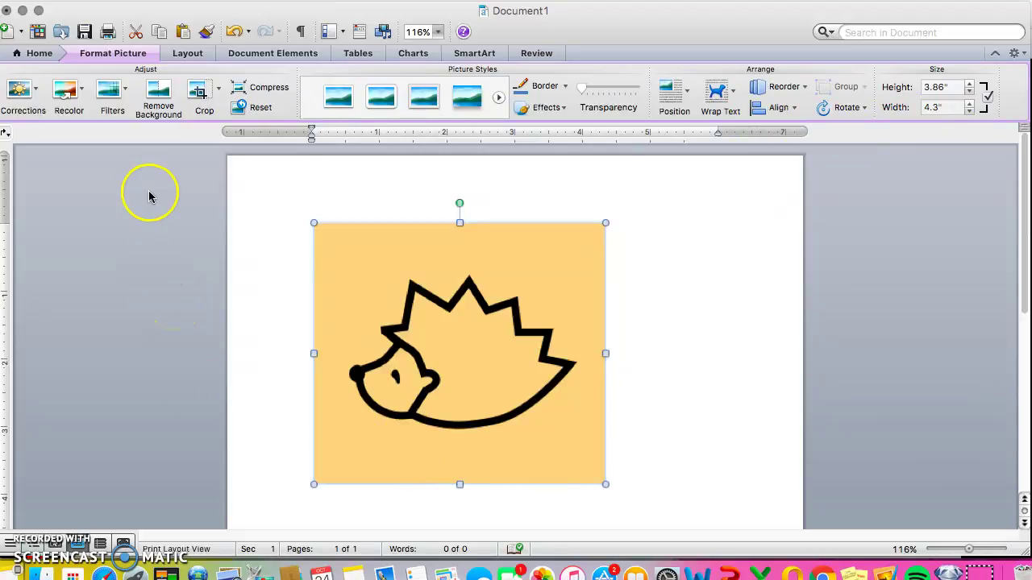
Step: Remove the hedgehog picture's background, marking the eye as an area to keep
click(167, 117)
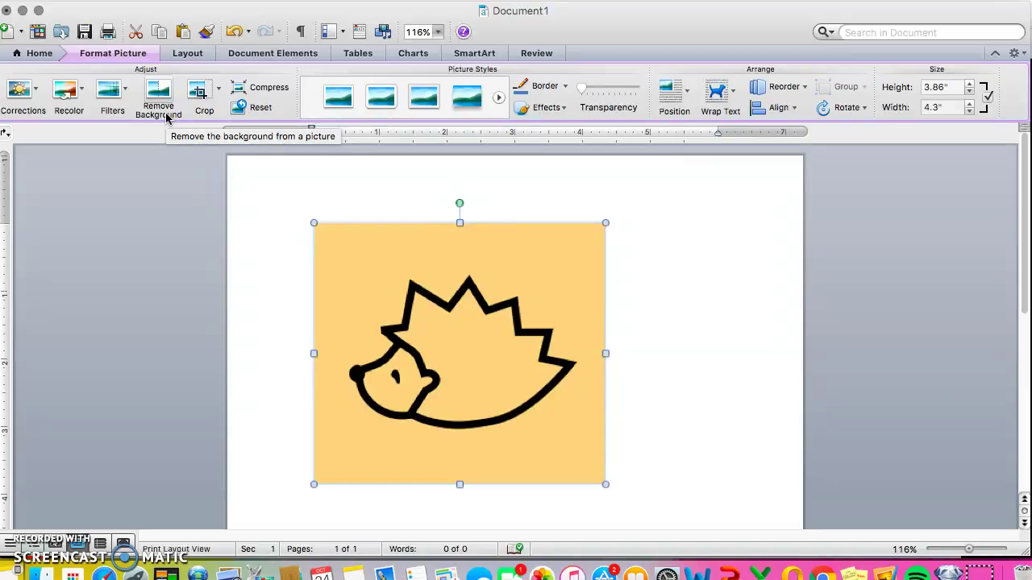
click(167, 117)
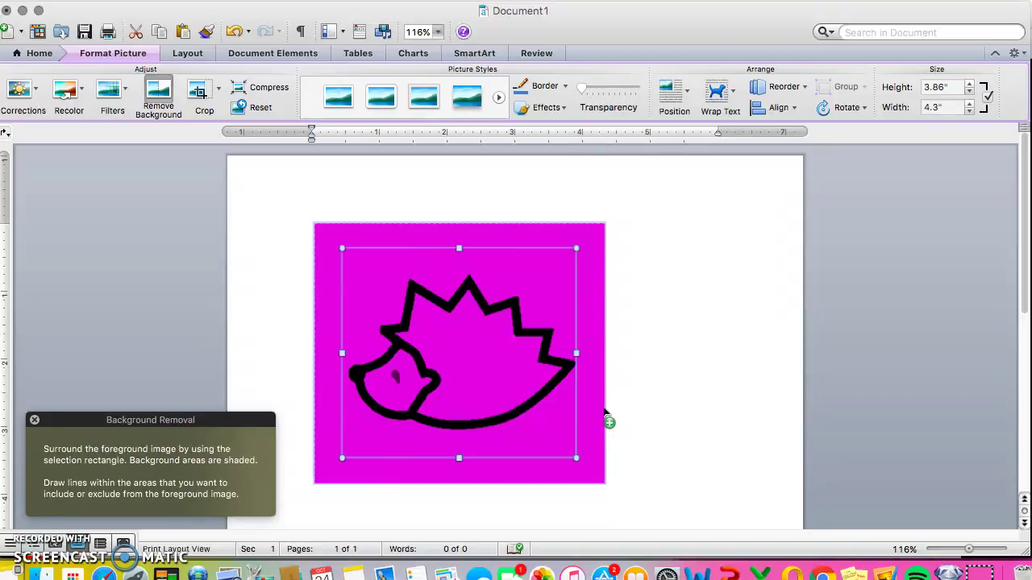
click(395, 377)
click(162, 87)
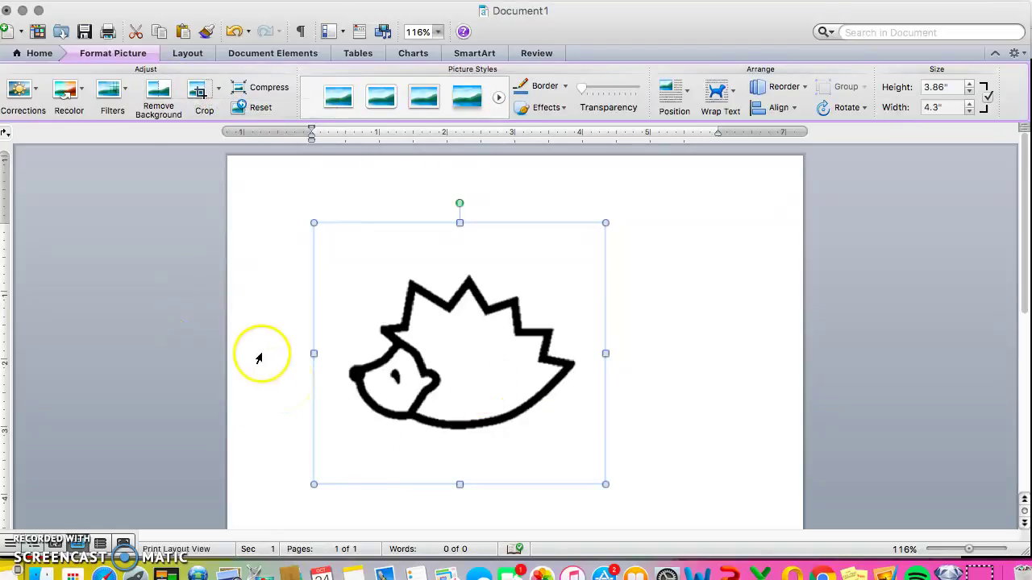
Step: Refine the background removal by marking the hedgehog's spiny body with several lines so its fill is kept
click(158, 97)
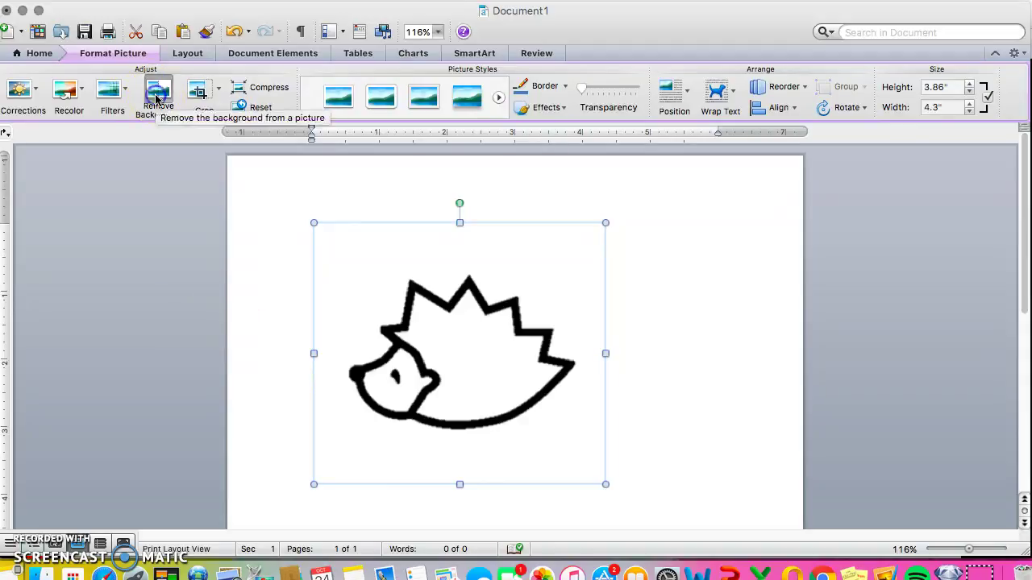
drag(426, 325, 492, 407)
drag(449, 323, 517, 378)
mouse_move(446, 408)
mouse_down()
mouse_move(470, 317)
mouse_move(537, 392)
mouse_up()
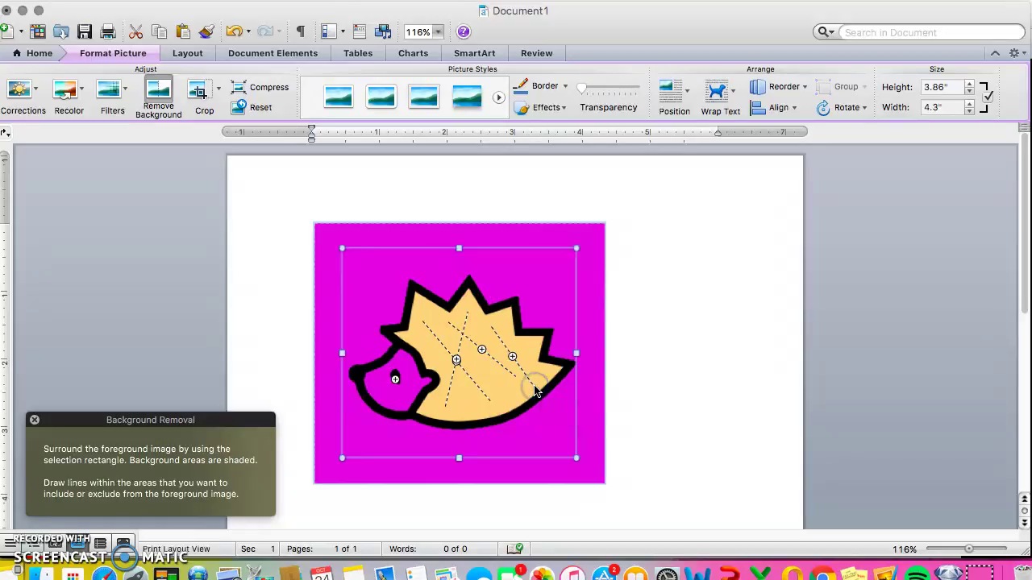
click(158, 97)
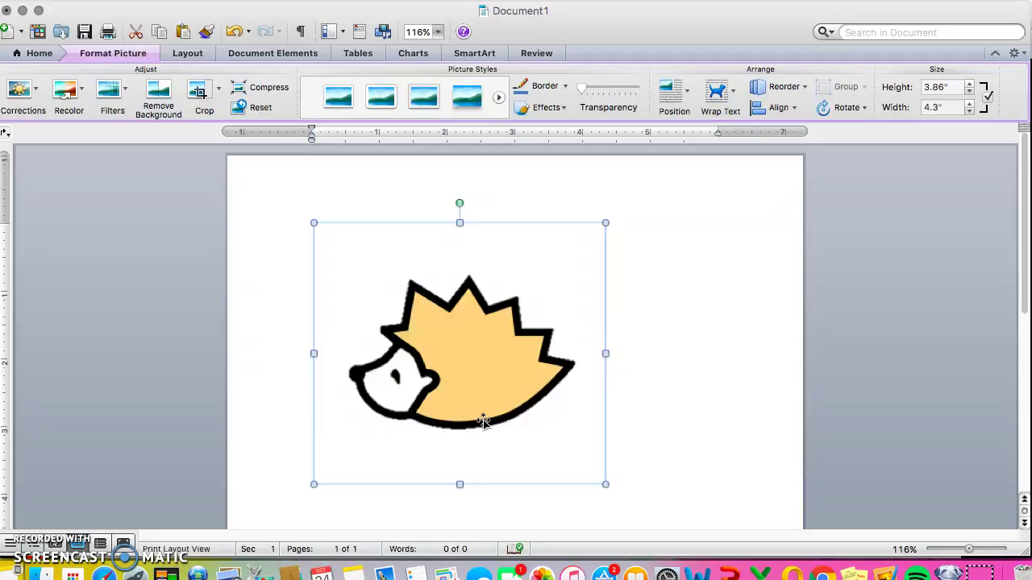
Step: Apply a darker, higher-contrast brightness and contrast correction to the hedgehog picture and recolor it dark teal
click(21, 91)
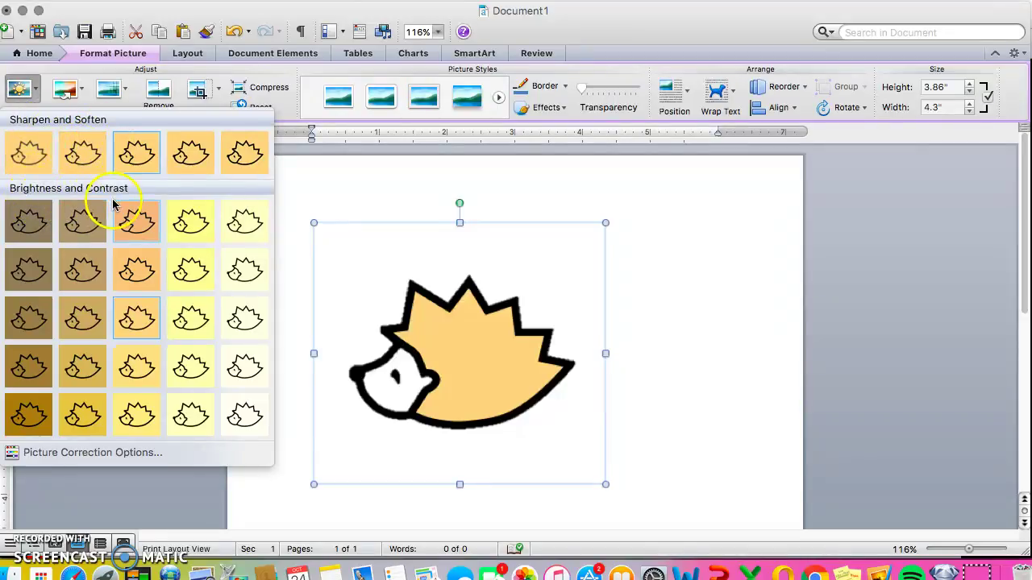
click(82, 428)
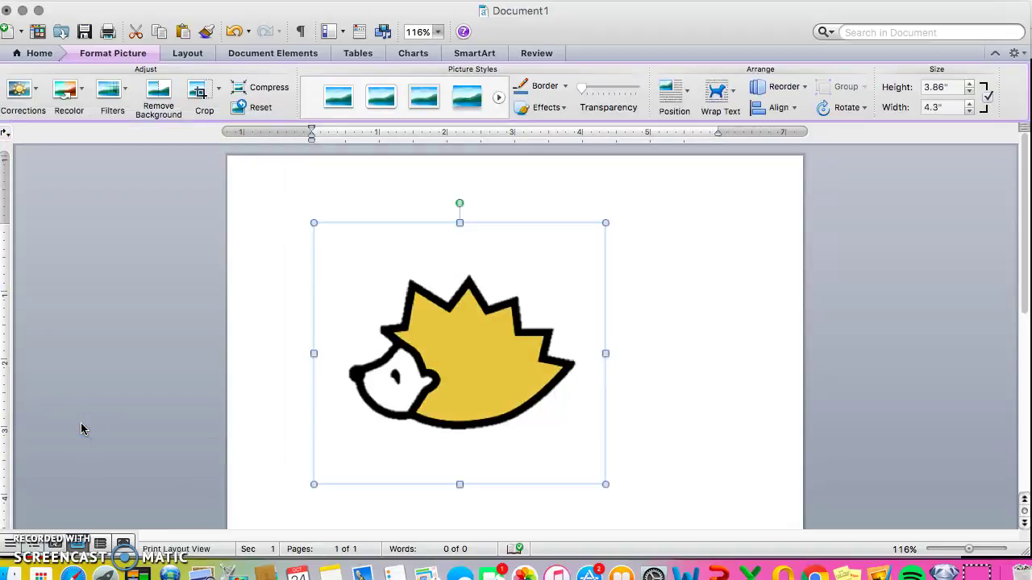
click(75, 96)
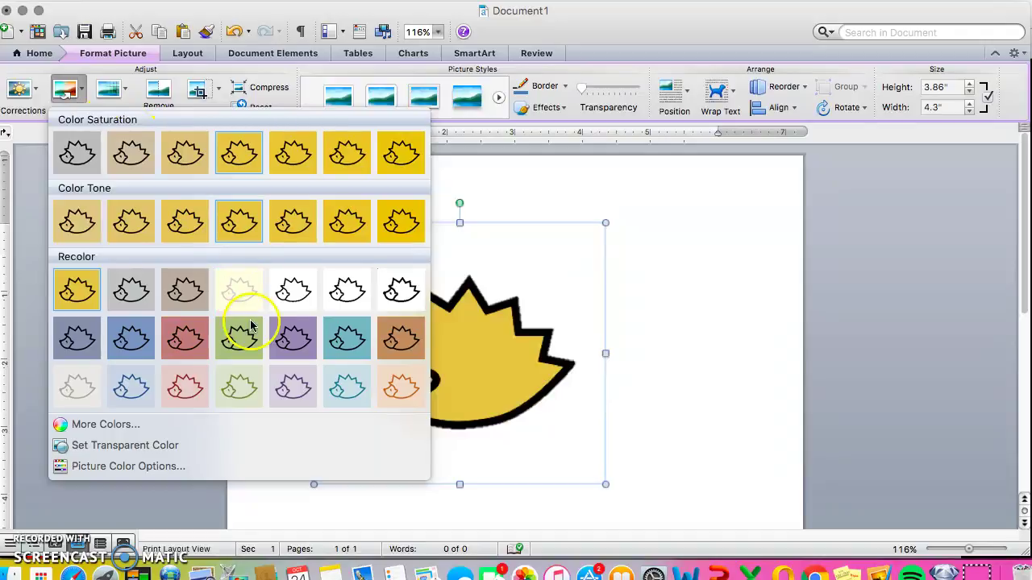
click(336, 347)
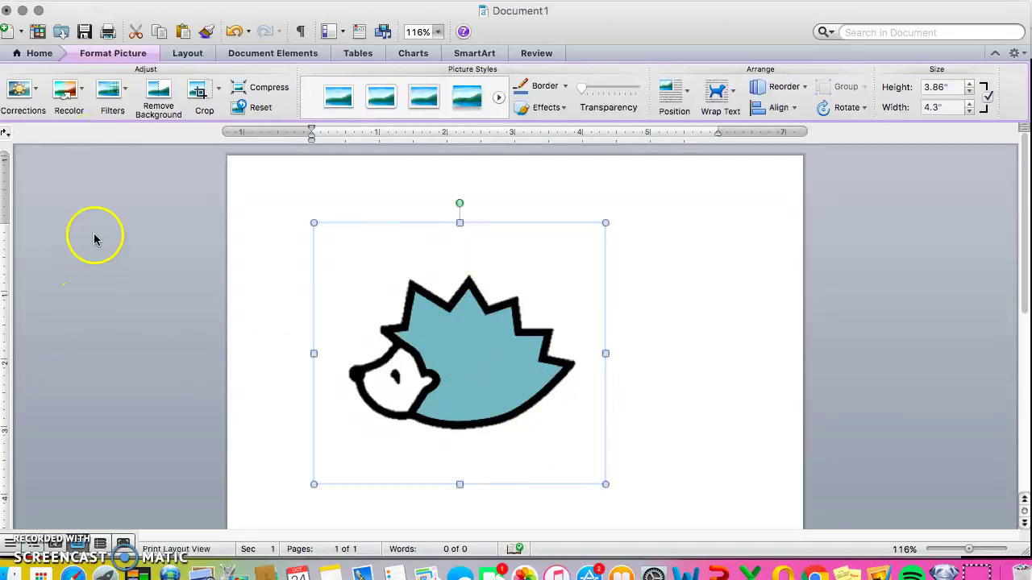
Step: Try a sketchy, slanted-stroke artistic filter on the hedgehog picture and replace it with the Texturizer filter
click(108, 92)
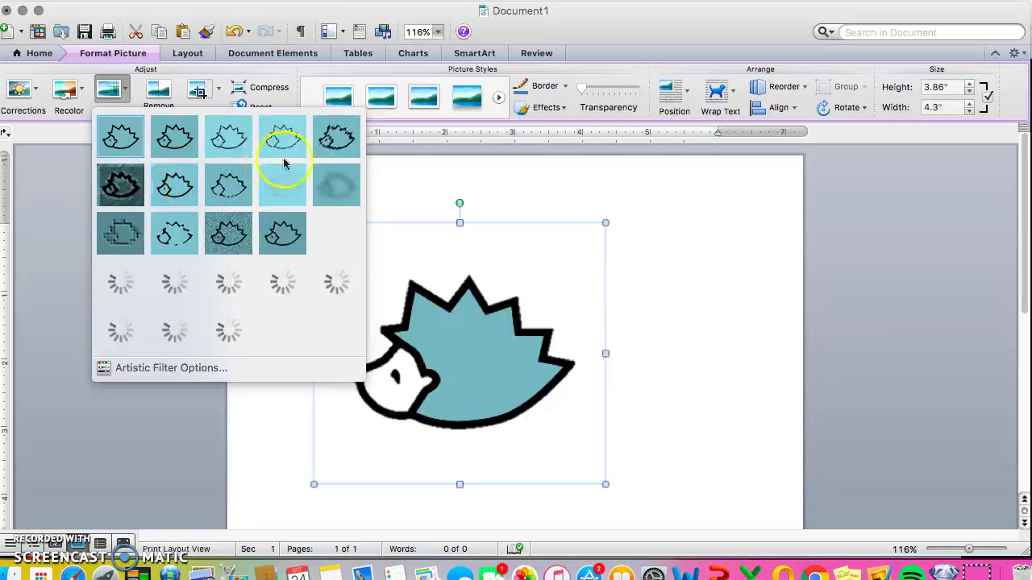
click(329, 153)
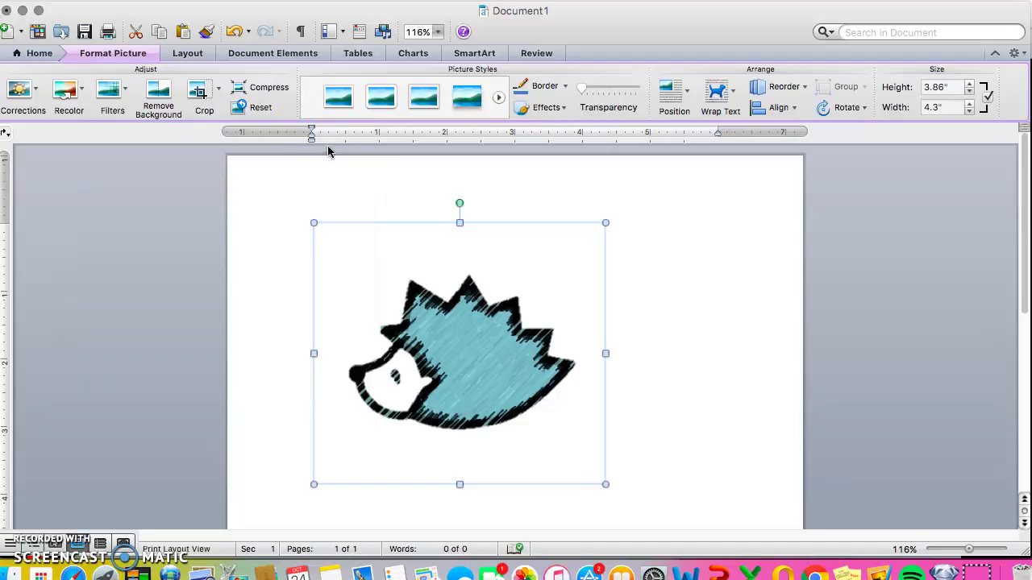
click(125, 90)
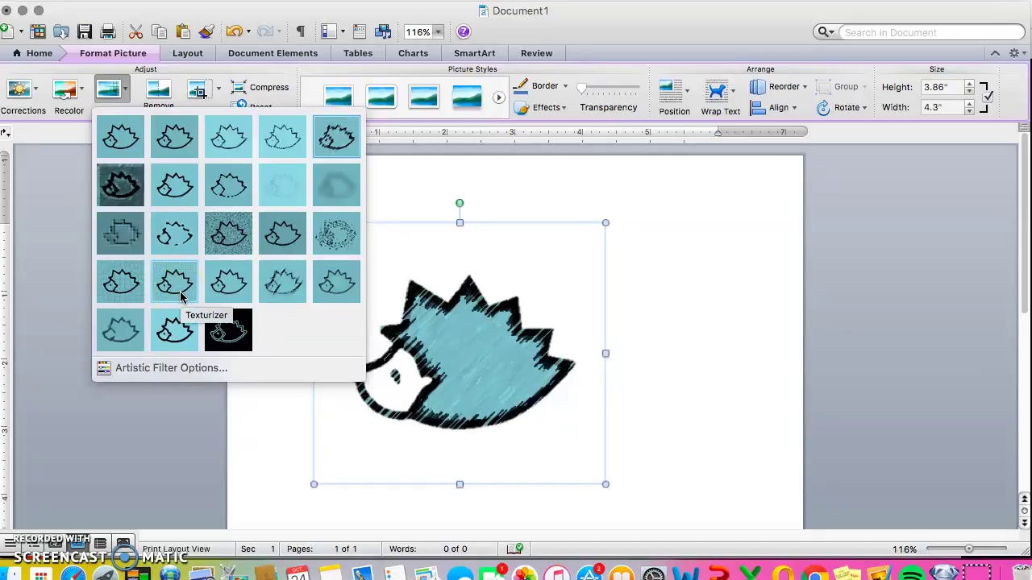
click(181, 297)
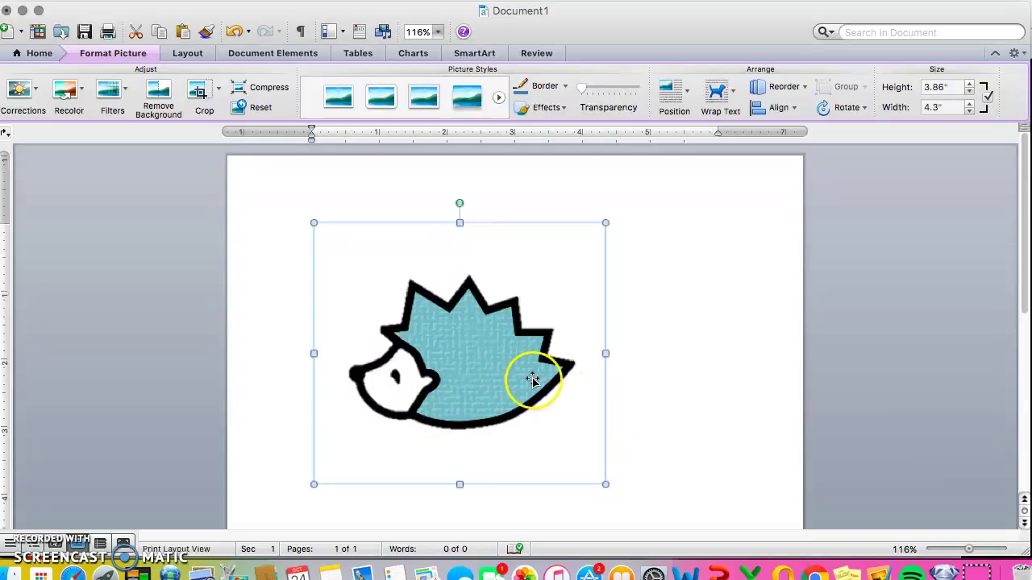
right_click(465, 362)
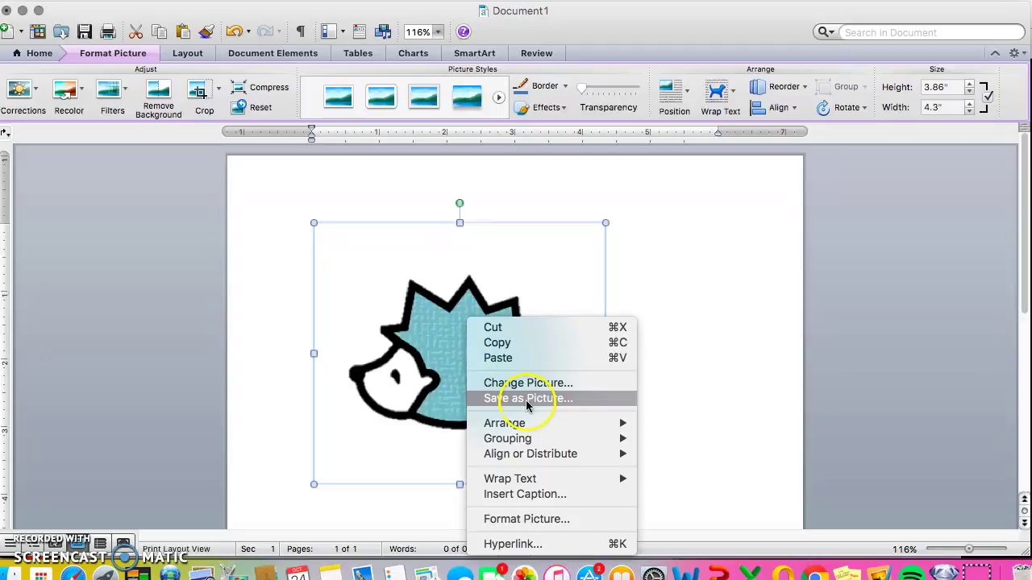
click(706, 324)
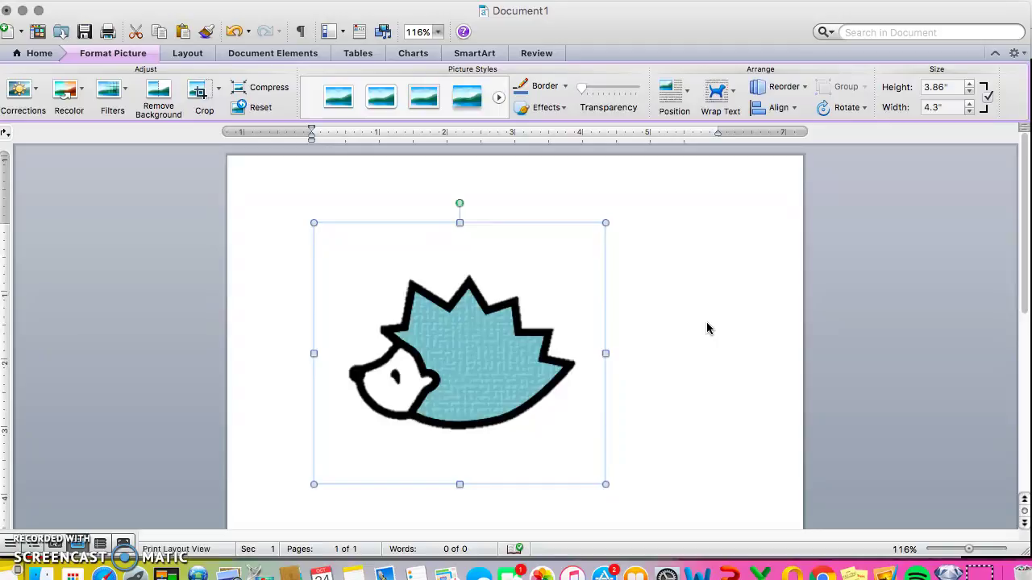
click(671, 328)
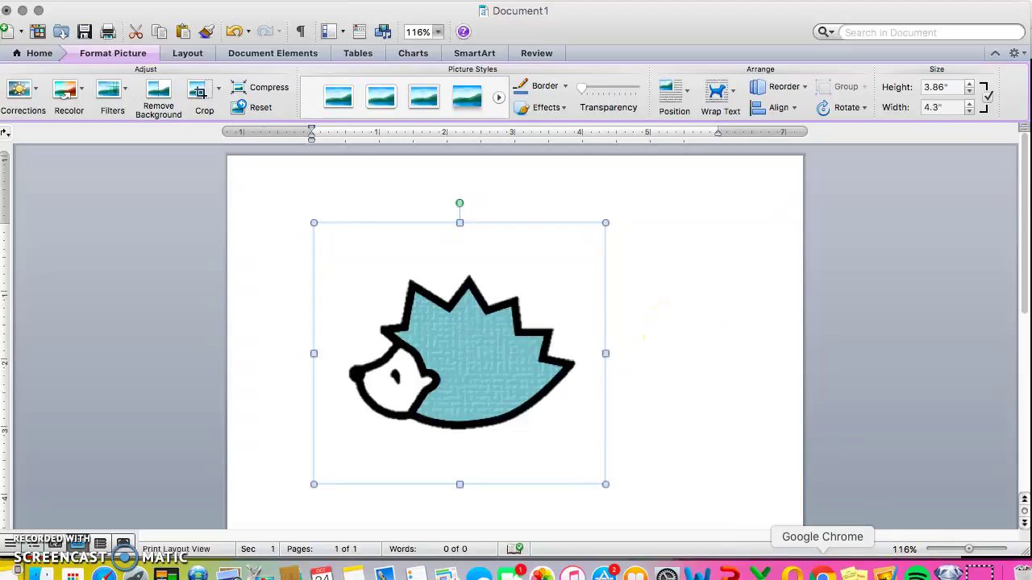
Step: Switch to Google Chrome and look through the contact form on the Two Cents, Design Sense blog's Contact page
click(822, 573)
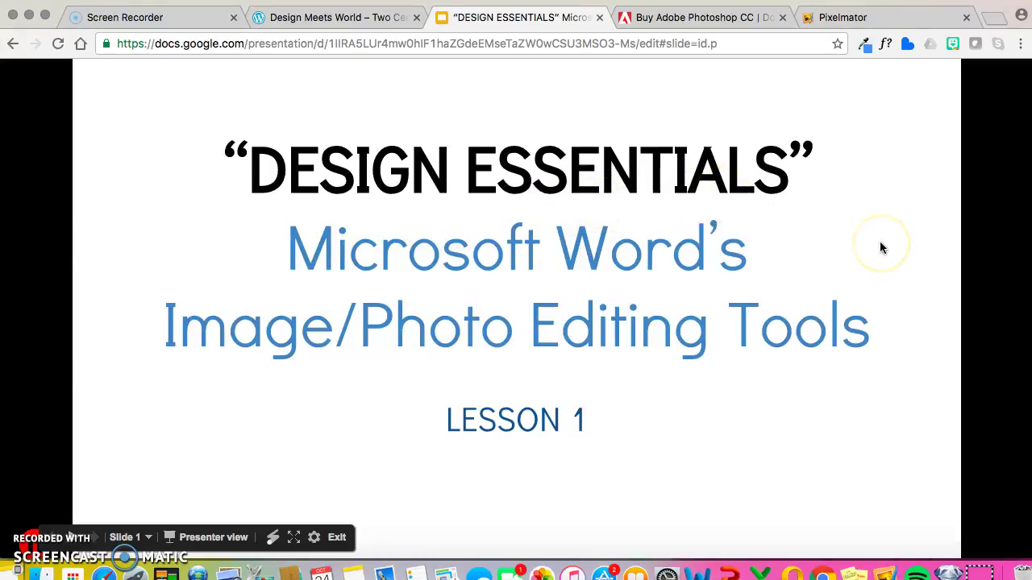
click(310, 20)
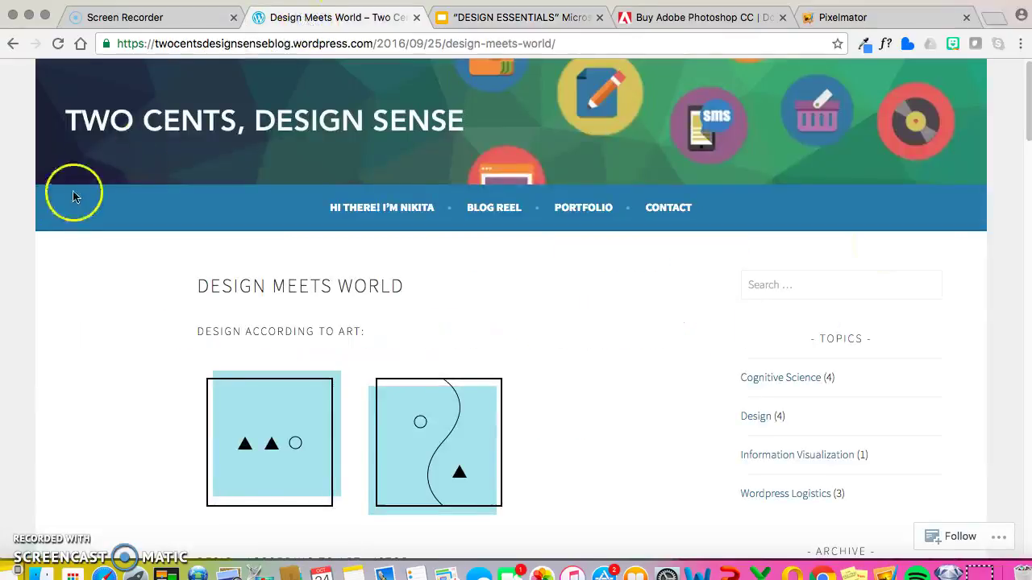
click(674, 216)
scroll(538, 389, down, 3)
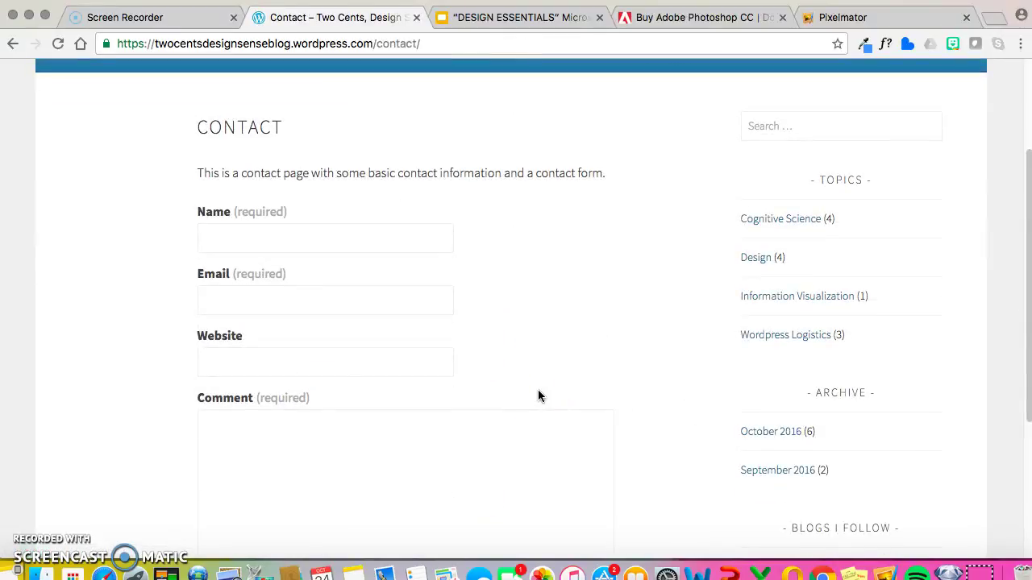
scroll(538, 392, up, 3)
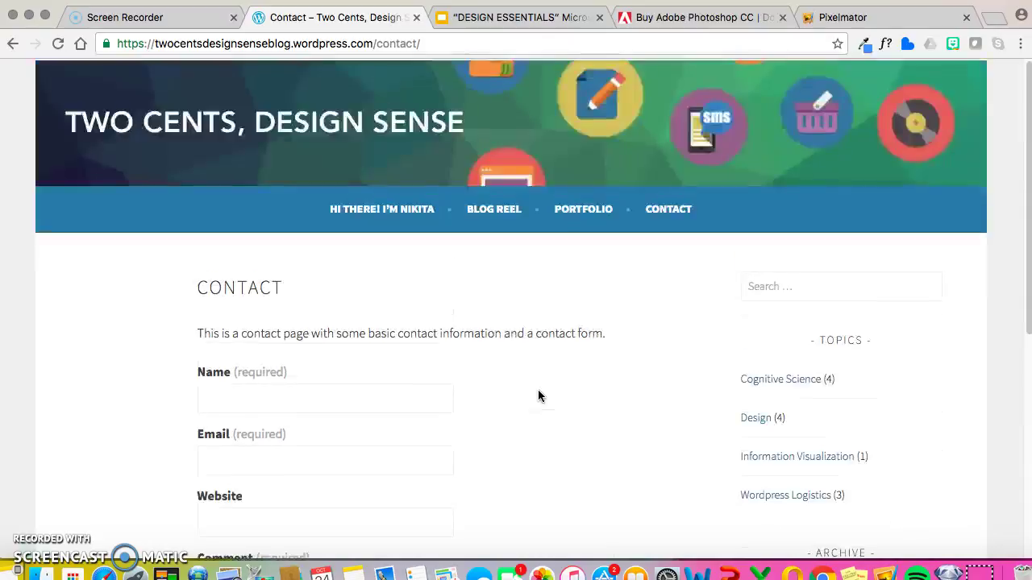